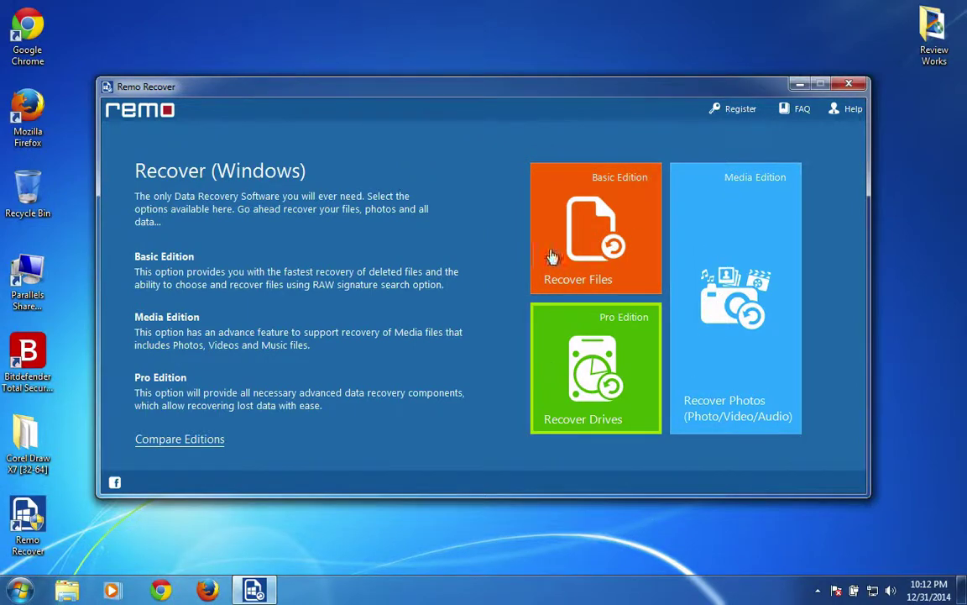
- Review the online comparison of Remo Recover editions, then close the browser
{"action": "left_click", "coordinate": [209, 441]}
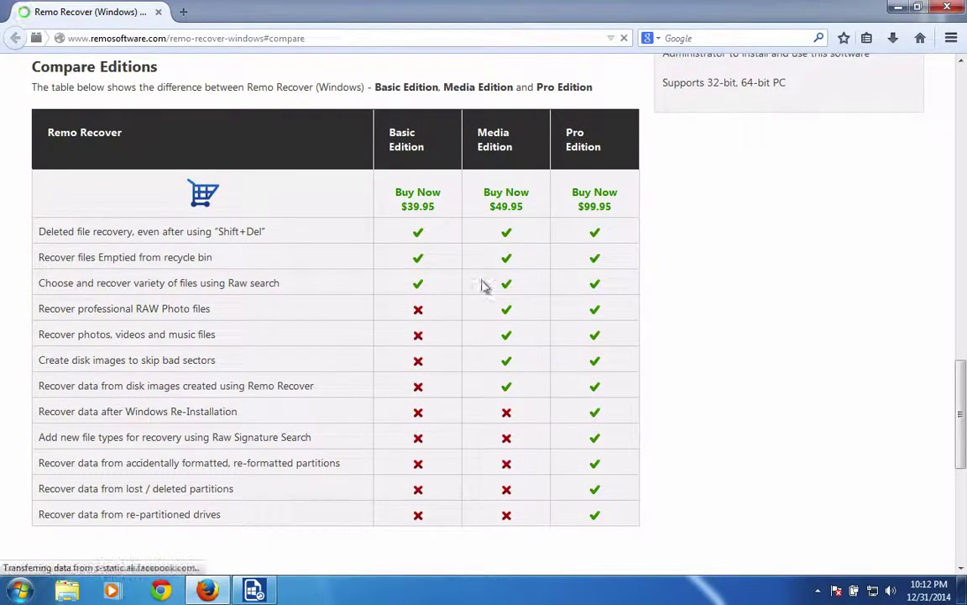
{"action": "scroll", "coordinate": [484, 283], "scroll_direction": "up", "scroll_amount": 10}
{"action": "scroll", "coordinate": [483, 283], "scroll_direction": "up", "scroll_amount": 10}
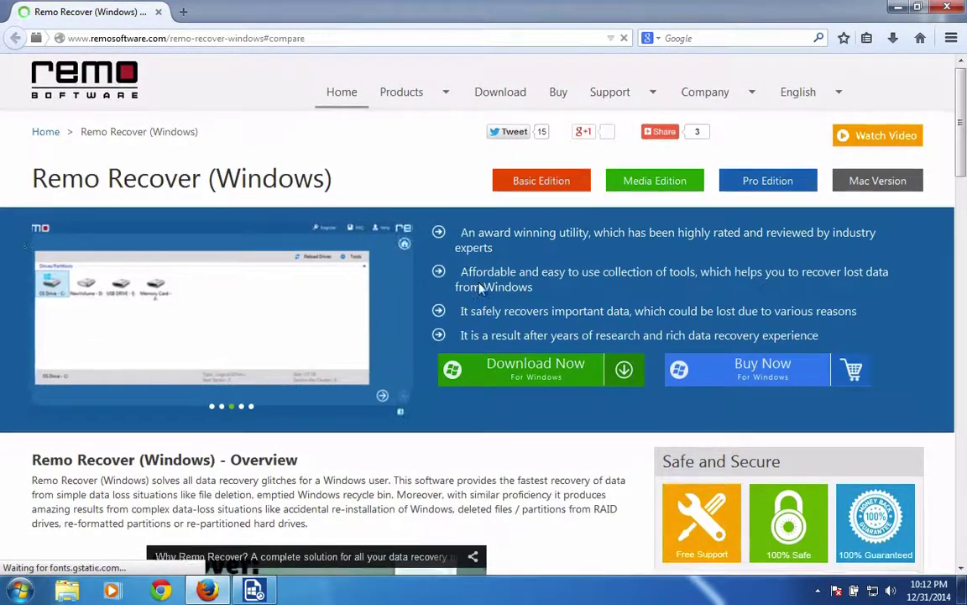
{"action": "scroll", "coordinate": [481, 284], "scroll_direction": "down", "scroll_amount": 5}
{"action": "scroll", "coordinate": [481, 288], "scroll_direction": "down", "scroll_amount": 5}
{"action": "scroll", "coordinate": [481, 288], "scroll_direction": "down", "scroll_amount": 3}
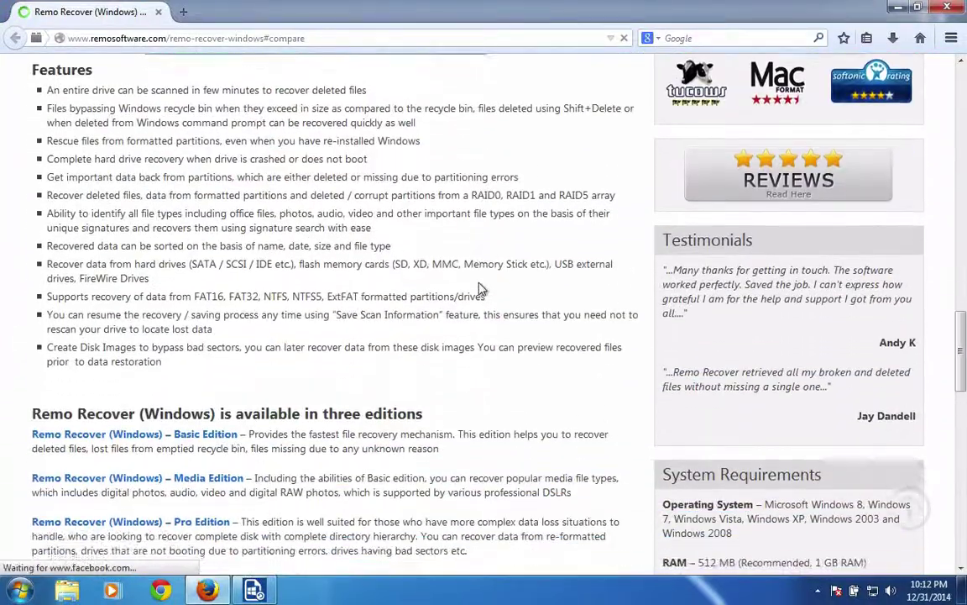
{"action": "scroll", "coordinate": [480, 290], "scroll_direction": "down", "scroll_amount": 5}
{"action": "scroll", "coordinate": [479, 288], "scroll_direction": "down", "scroll_amount": 5}
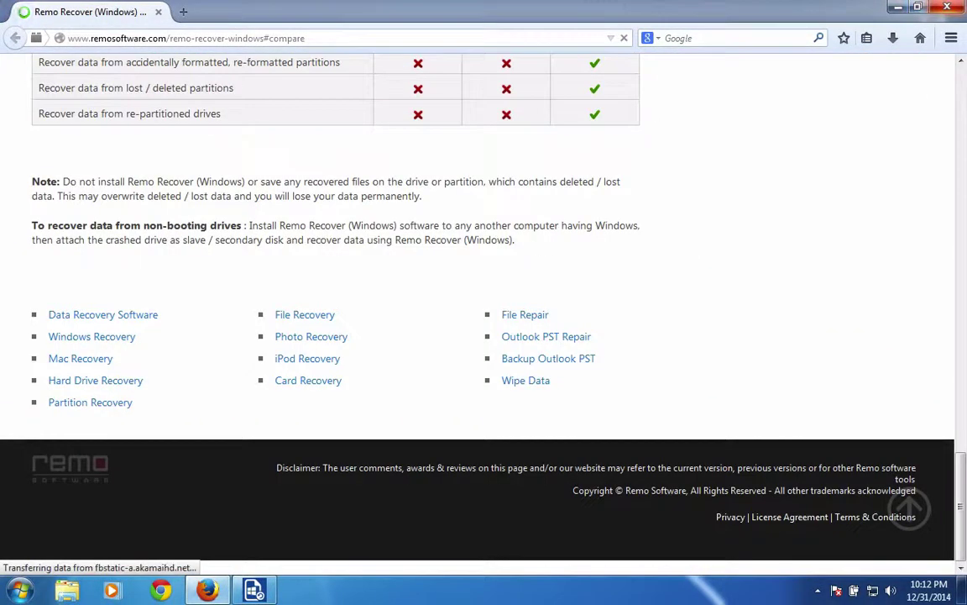
{"action": "left_click", "coordinate": [897, 8]}
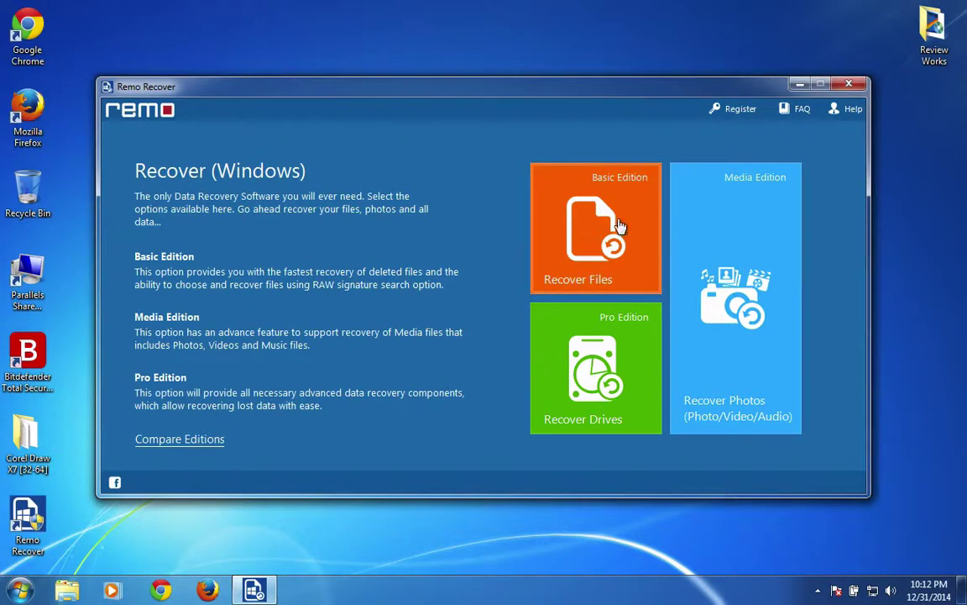
- Start recovering deleted files and select Local Disk C: (63.6 GB) as the drive
{"action": "left_click", "coordinate": [556, 206]}
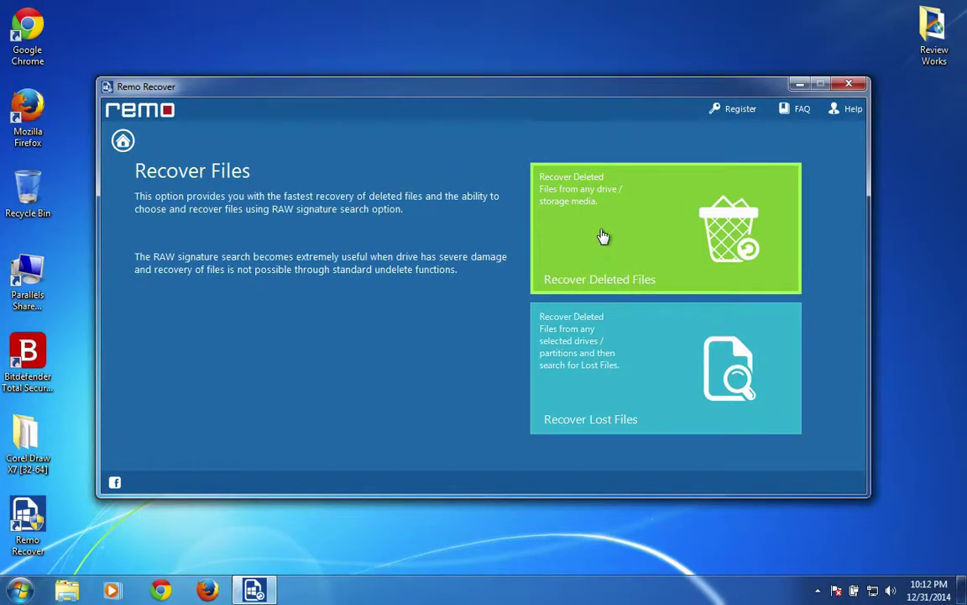
{"action": "left_click", "coordinate": [642, 250]}
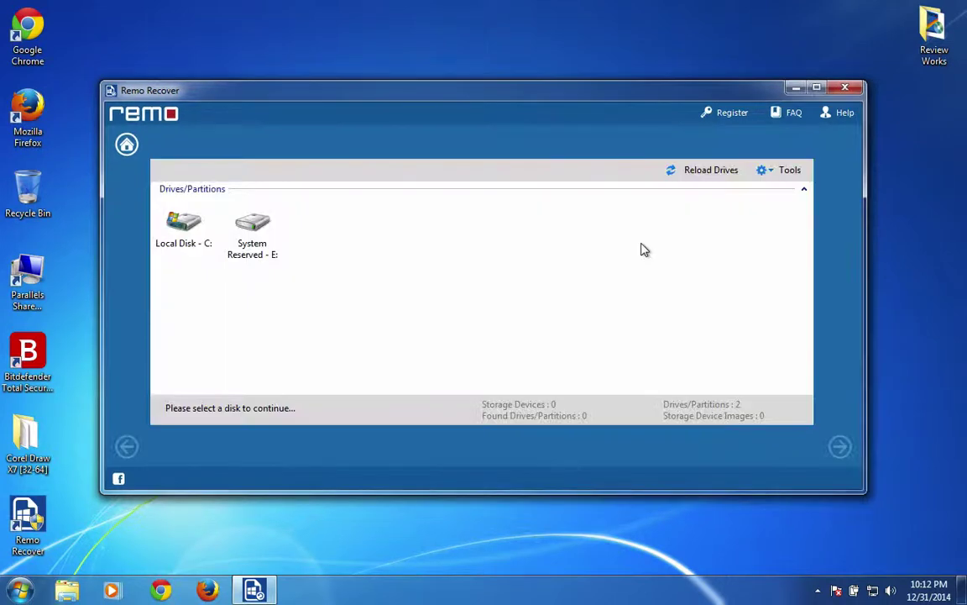
{"action": "left_click", "coordinate": [189, 225]}
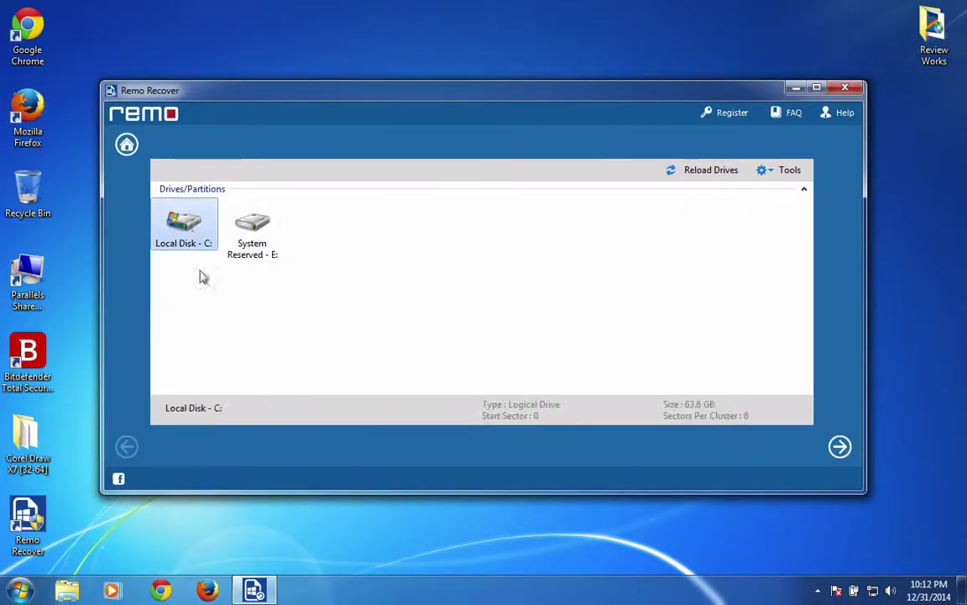
- Scan drive C: for deleted files and mark the Users folder (1979 files) for recovery
{"action": "left_click", "coordinate": [839, 446]}
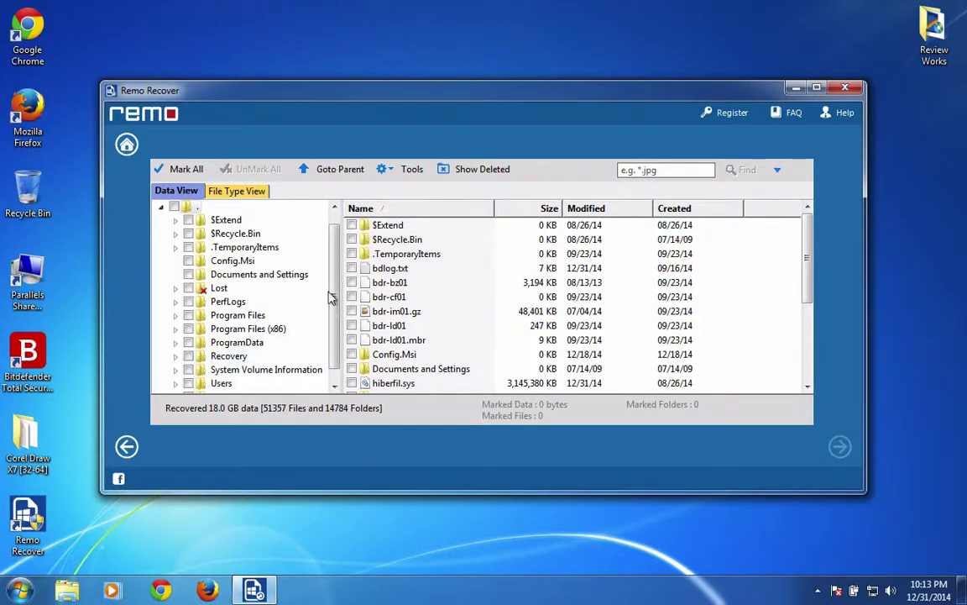
{"action": "scroll", "coordinate": [335, 309], "scroll_direction": "down", "scroll_amount": 2}
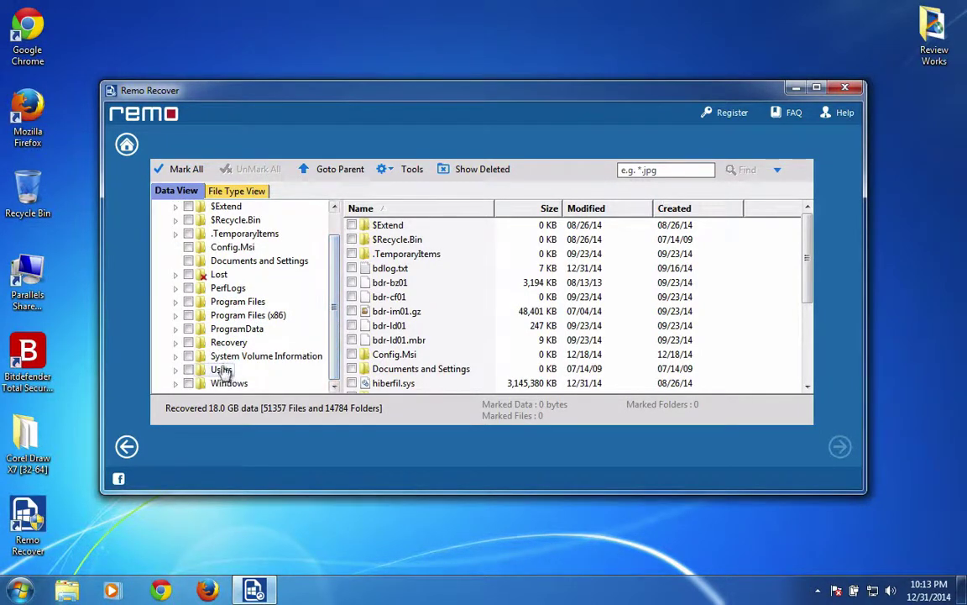
{"action": "left_click", "coordinate": [188, 369]}
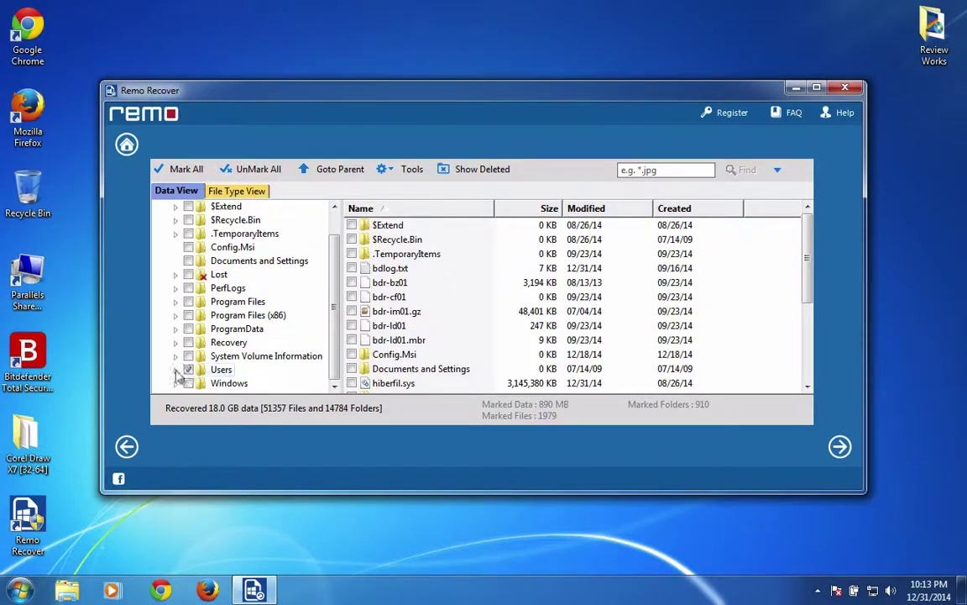
- Browse Users down to a user's Downloads folder, then go back to the save-session prompt
{"action": "left_click", "coordinate": [175, 369]}
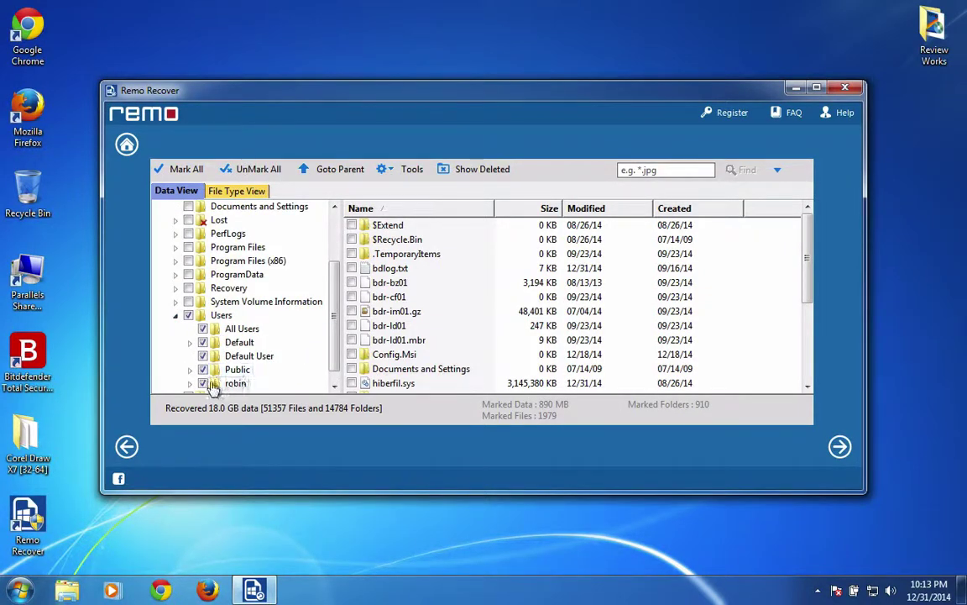
{"action": "left_click", "coordinate": [236, 383]}
{"action": "left_click", "coordinate": [402, 312]}
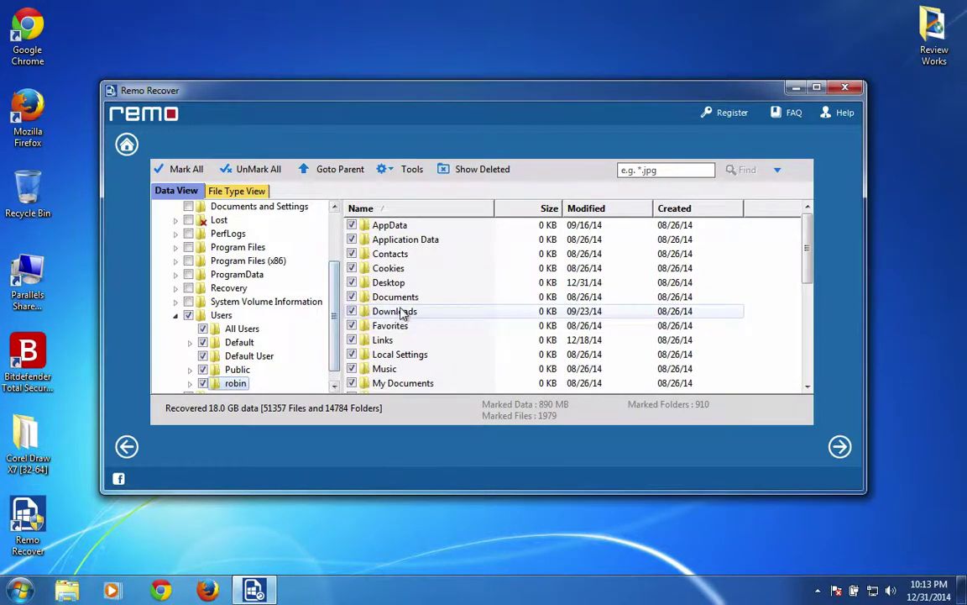
{"action": "scroll", "coordinate": [395, 328], "scroll_direction": "down", "scroll_amount": 2}
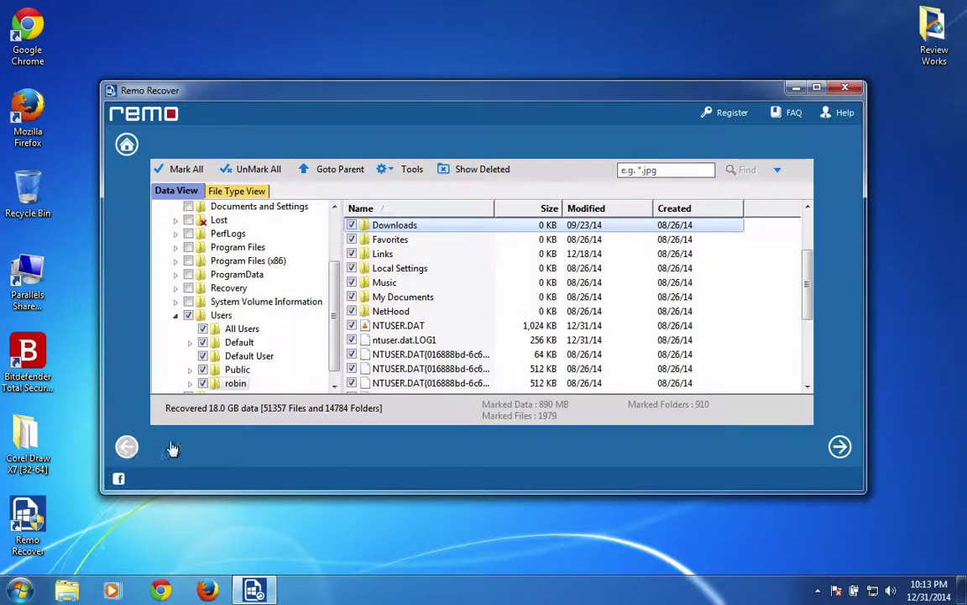
{"action": "left_click", "coordinate": [126, 145]}
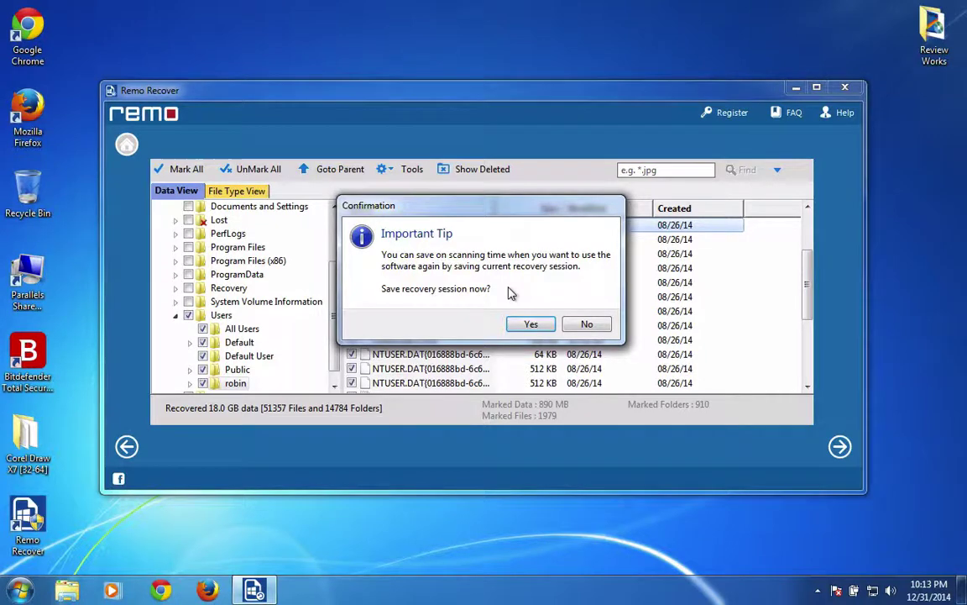
- Decline saving the session, preview the drive and partition recovery options, and return home
{"action": "left_click", "coordinate": [586, 326]}
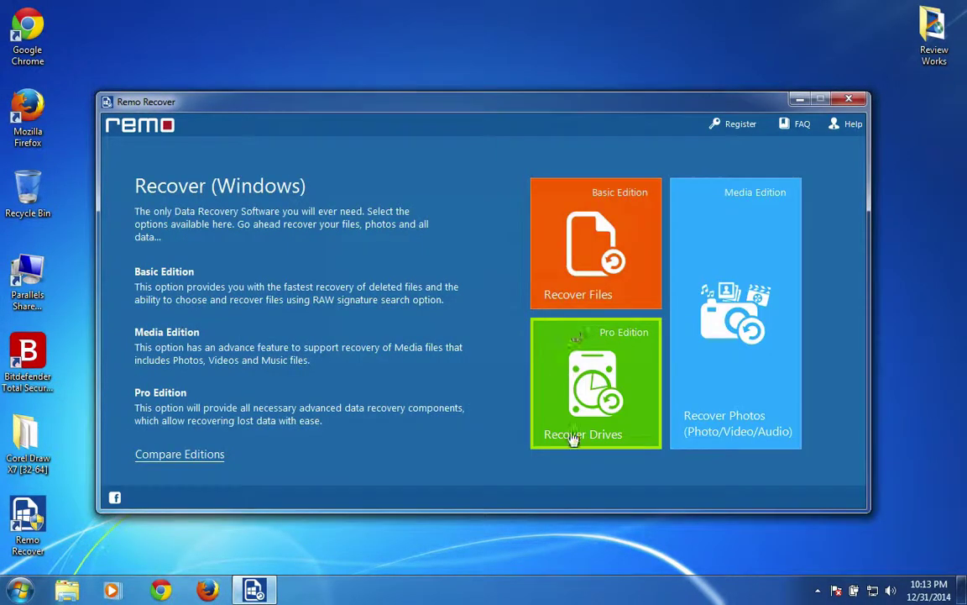
{"action": "left_click", "coordinate": [641, 427]}
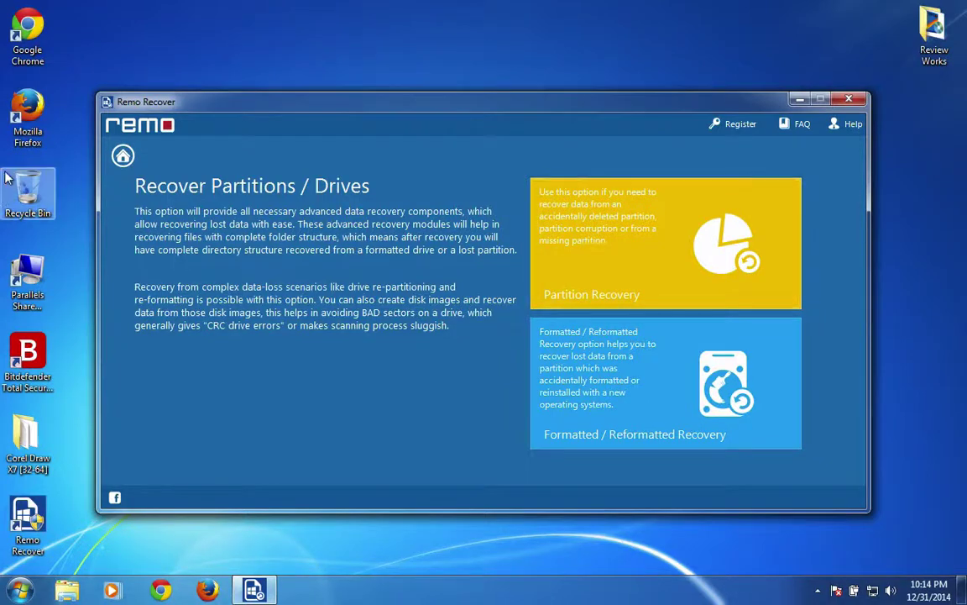
{"action": "left_click", "coordinate": [122, 155]}
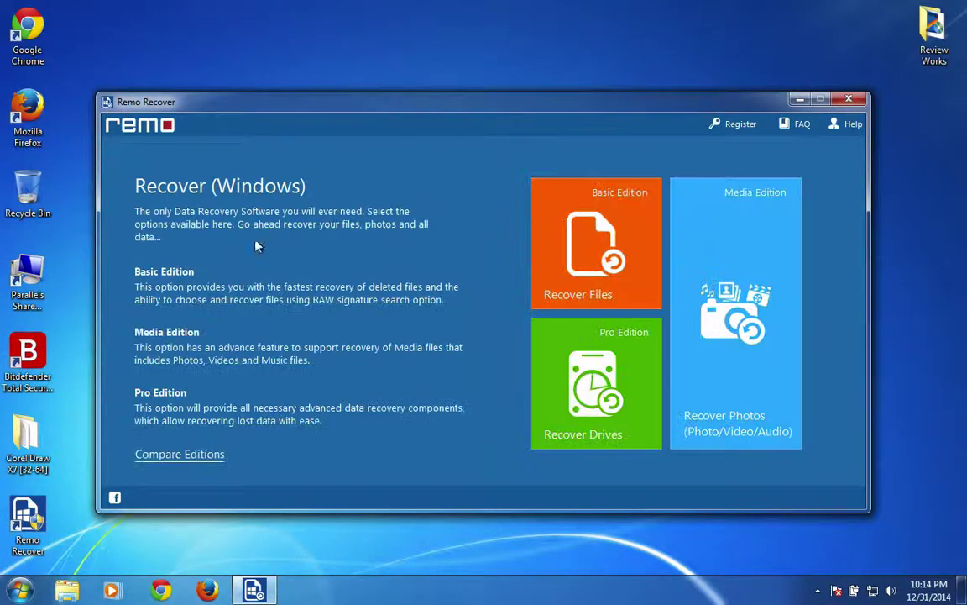
{"action": "left_click", "coordinate": [758, 324]}
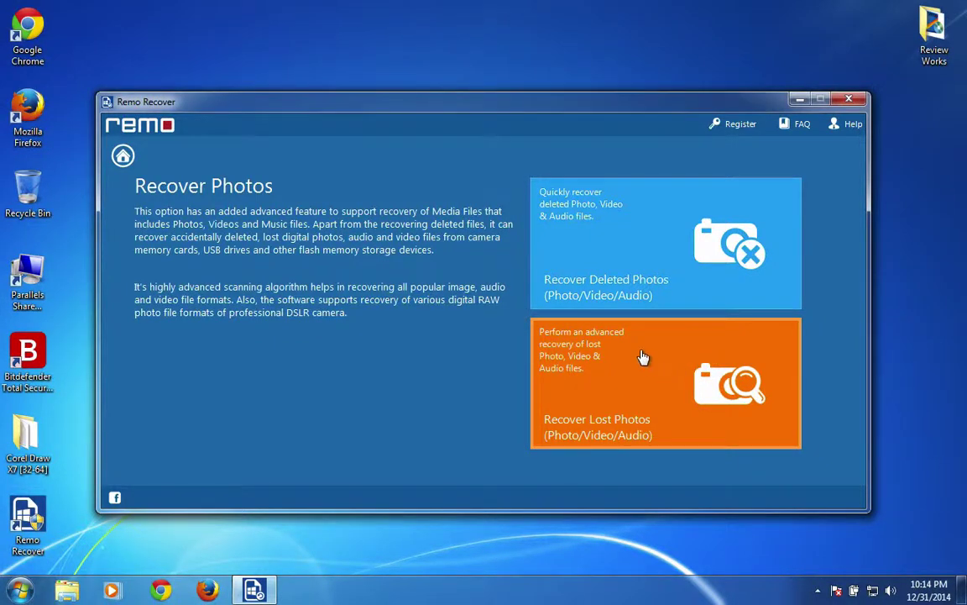
{"action": "left_click", "coordinate": [687, 258]}
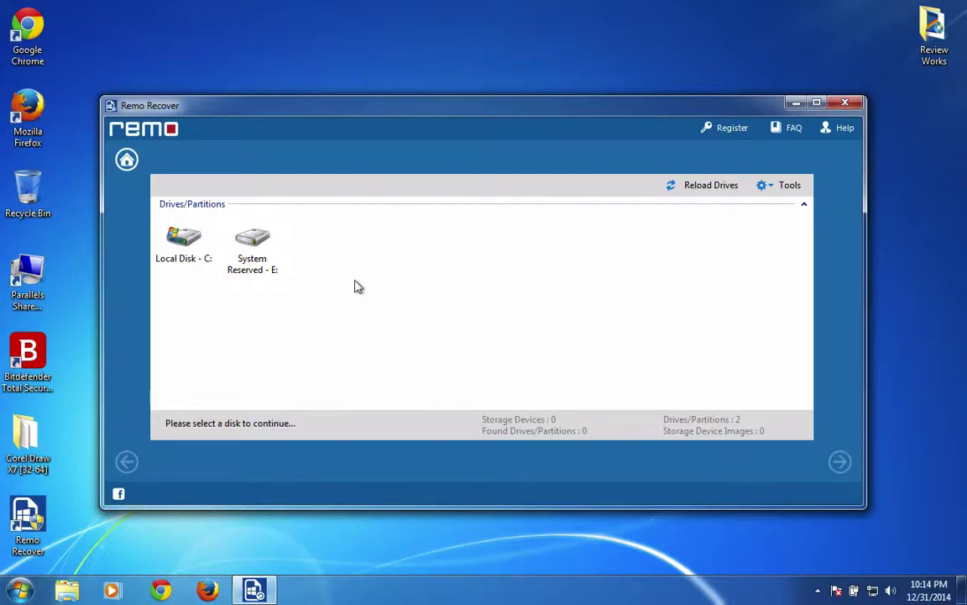
{"action": "left_click", "coordinate": [788, 187]}
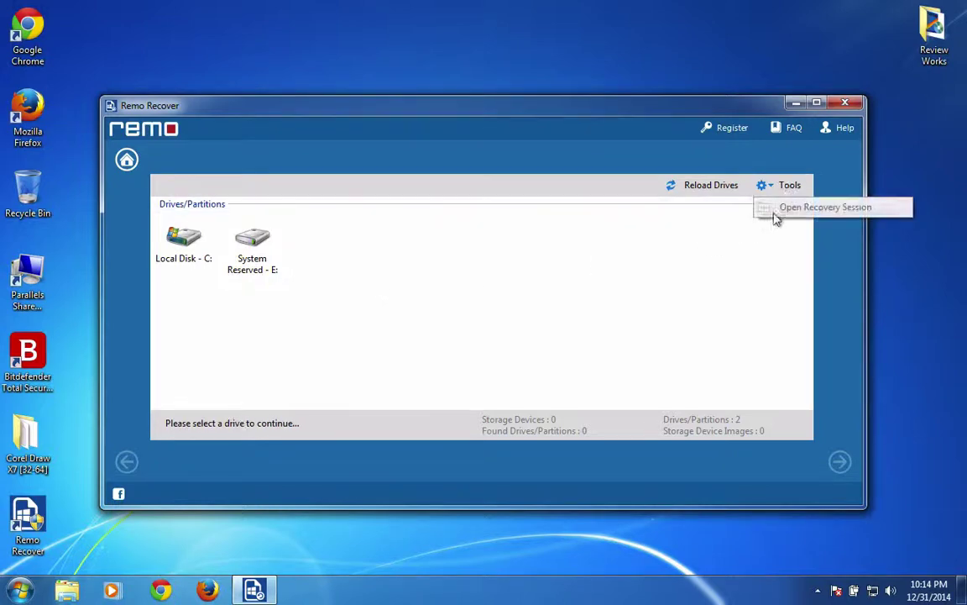
{"action": "left_click", "coordinate": [781, 282]}
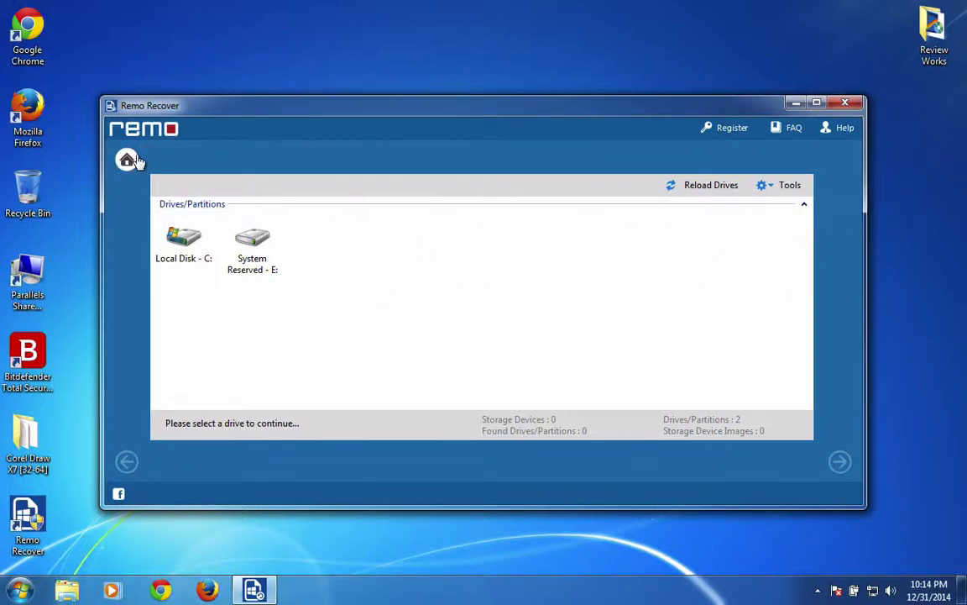
{"action": "left_click", "coordinate": [200, 252]}
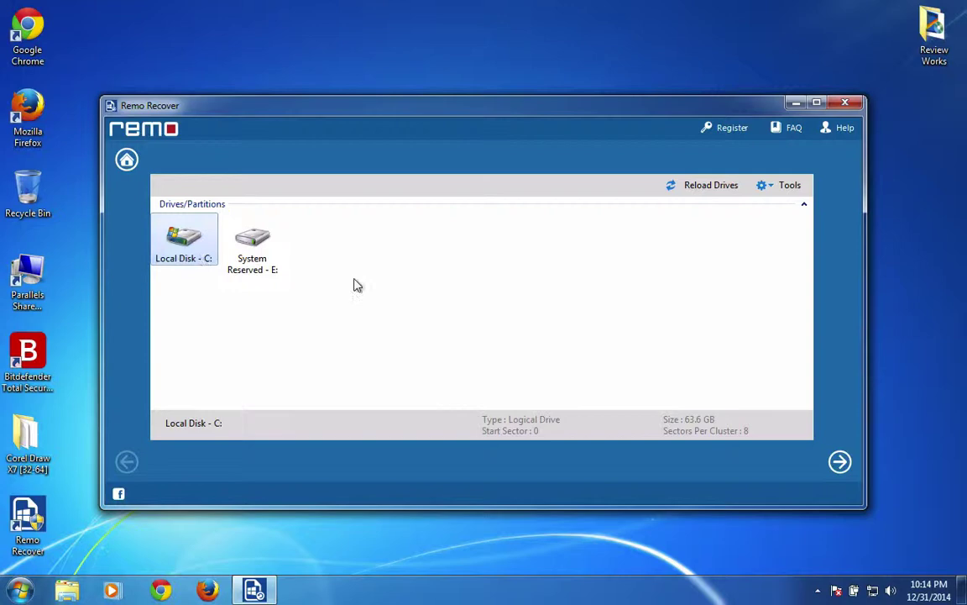
{"action": "left_click", "coordinate": [126, 162]}
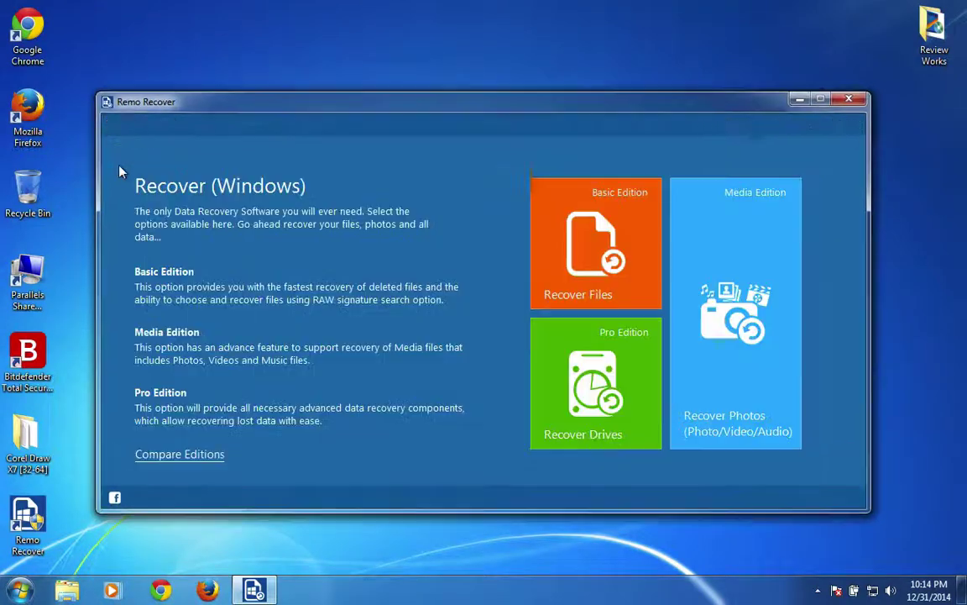